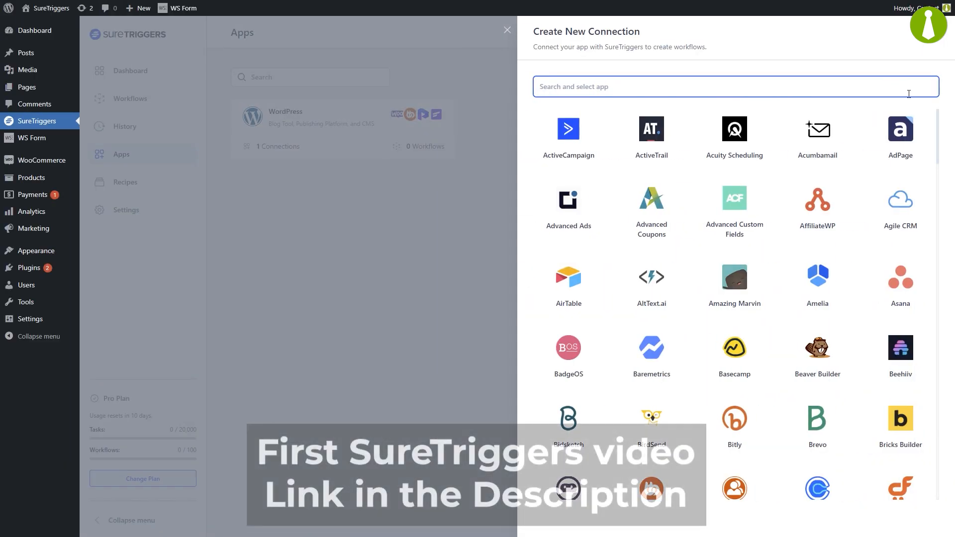
Scroll through the app grid in the Create New Connection panel
left_click_drag(937, 116, 936, 178)
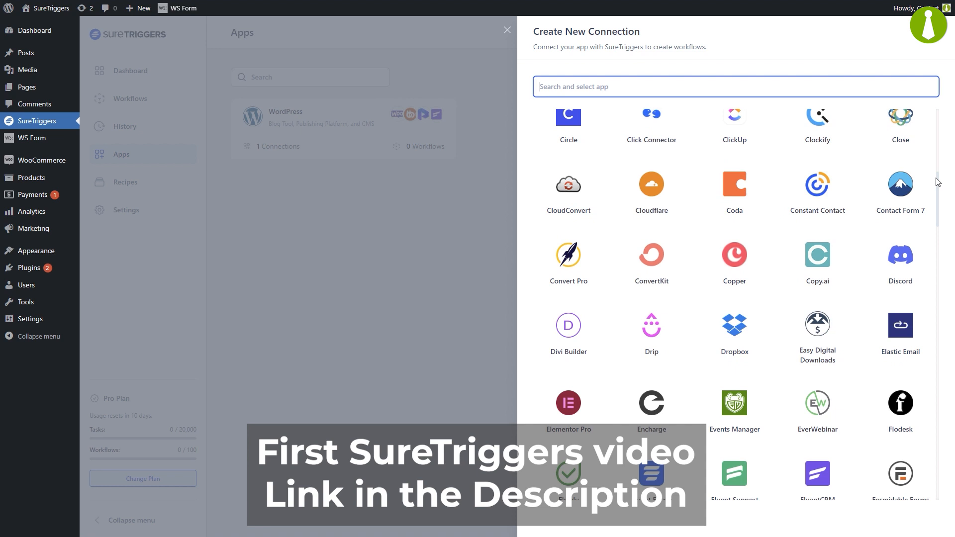
Choose MainWP, paste the new site's URL and enter the admin username e-mail
scroll(937, 111, "up", 8)
type("mainwp")
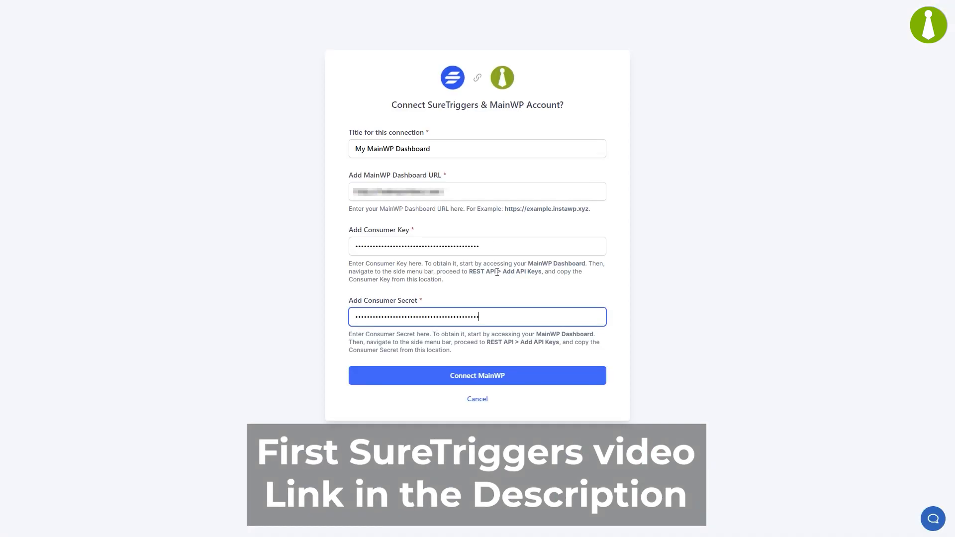
left_click(480, 375)
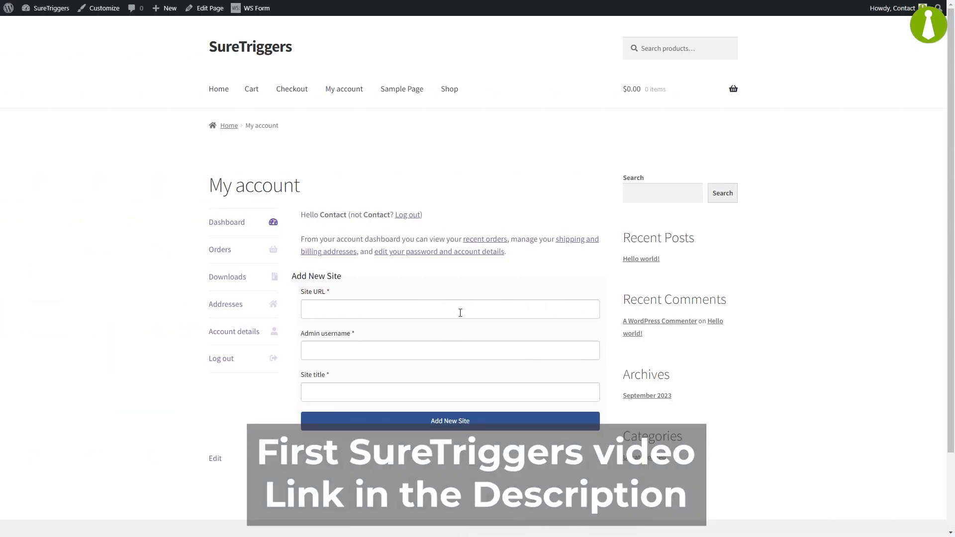
left_click(459, 313)
type("https://wordpress-275200-3993301.cloudwaysapps.com/")
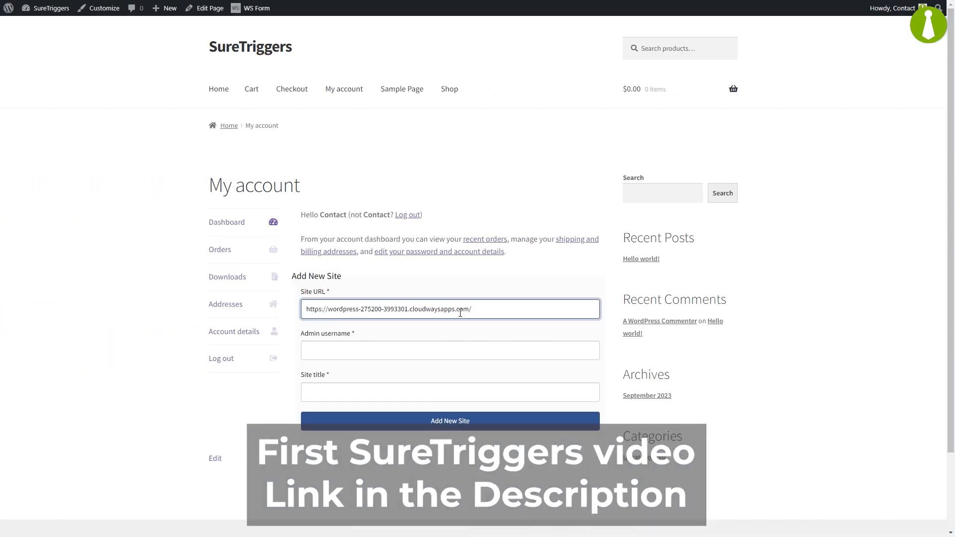
left_click(447, 347)
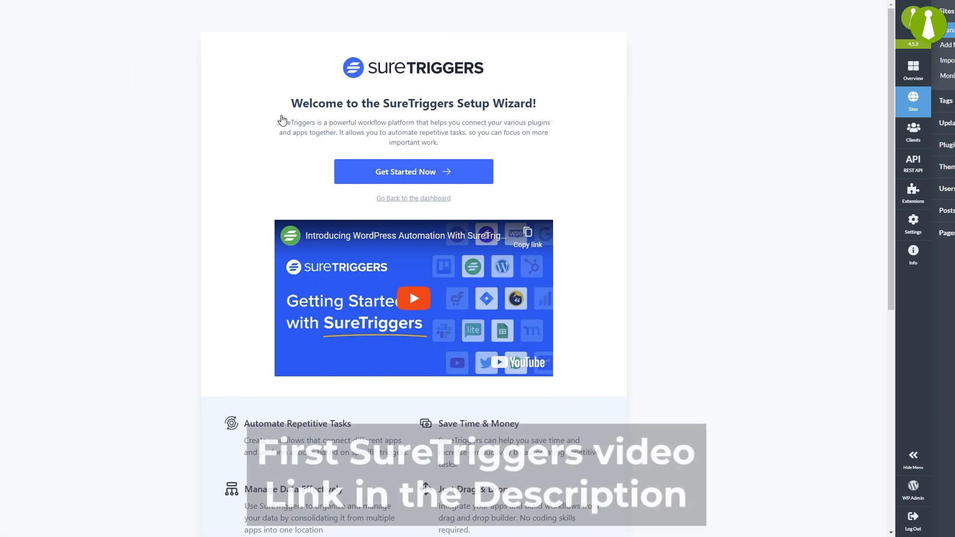
Create a workflow named 'Suspend Site' and open it in the builder
left_click(441, 172)
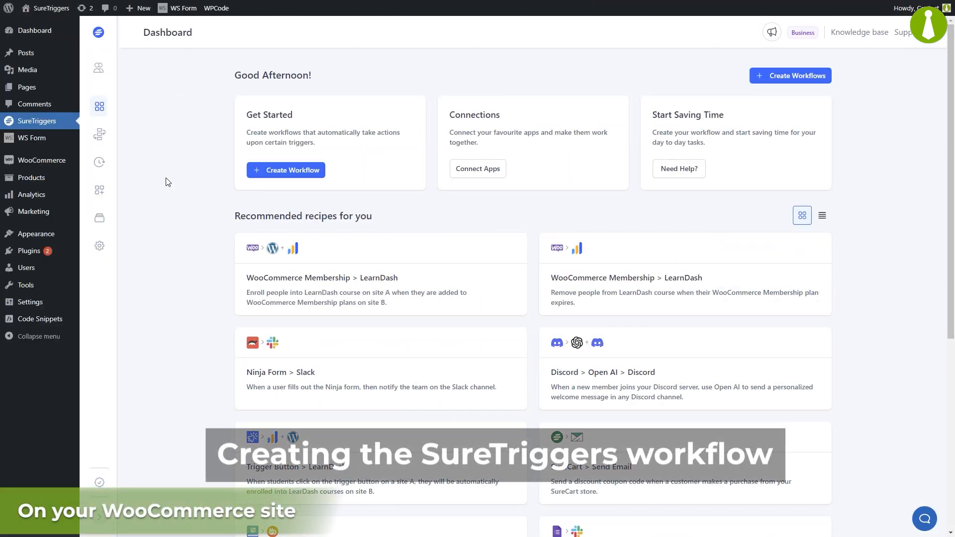
left_click(275, 172)
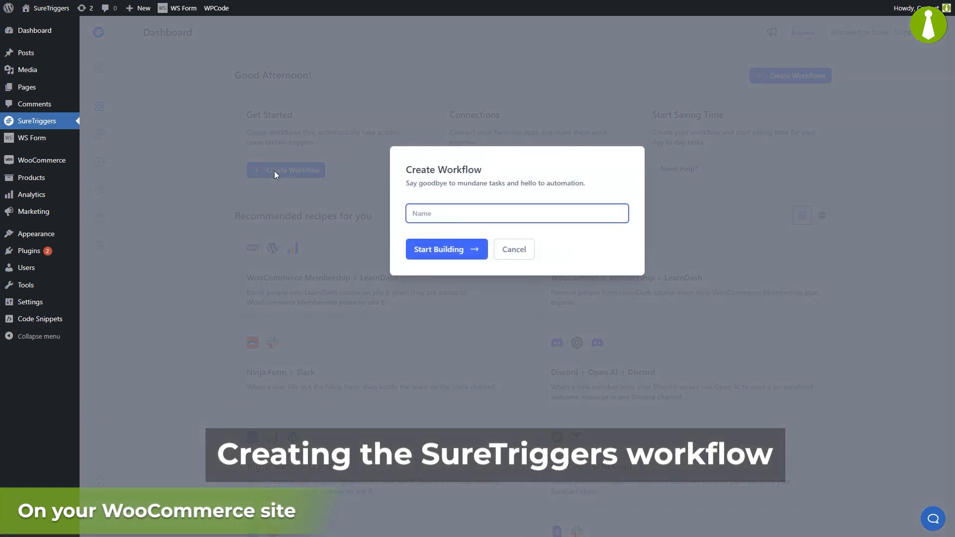
type("Suspen")
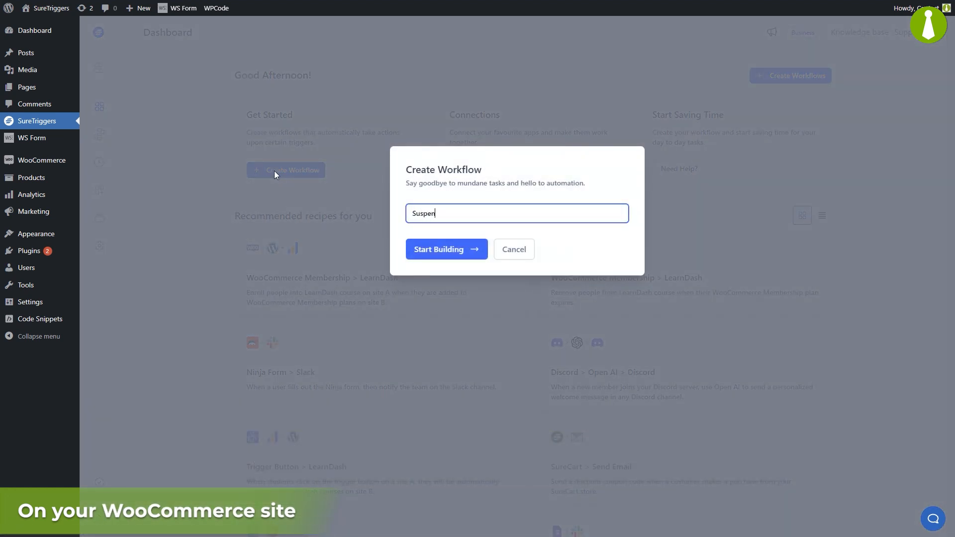
type("d Site")
left_click(452, 252)
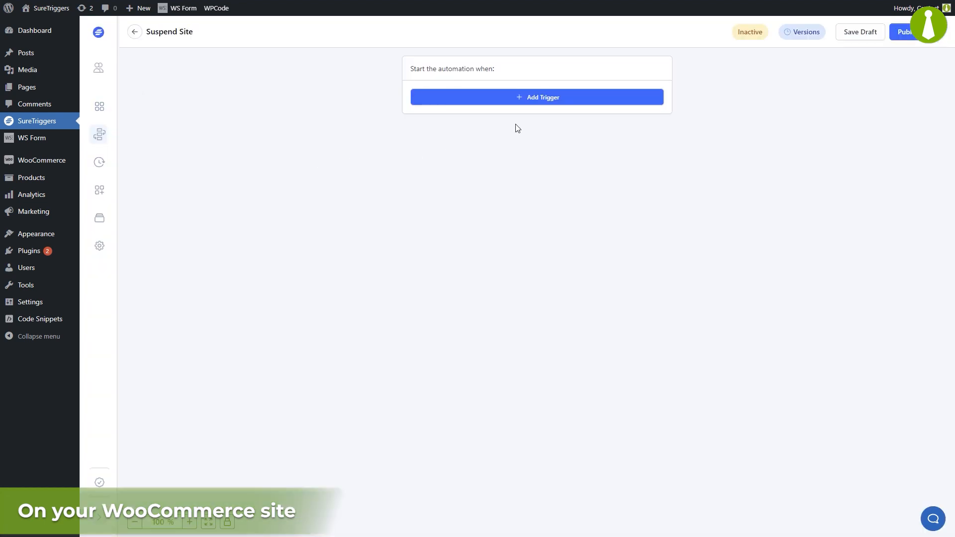
Trigger on WooCommerce Subscriptions' User Cancels Subscription for Maintenance Services via WordPress - SureTriggers
left_click(545, 101)
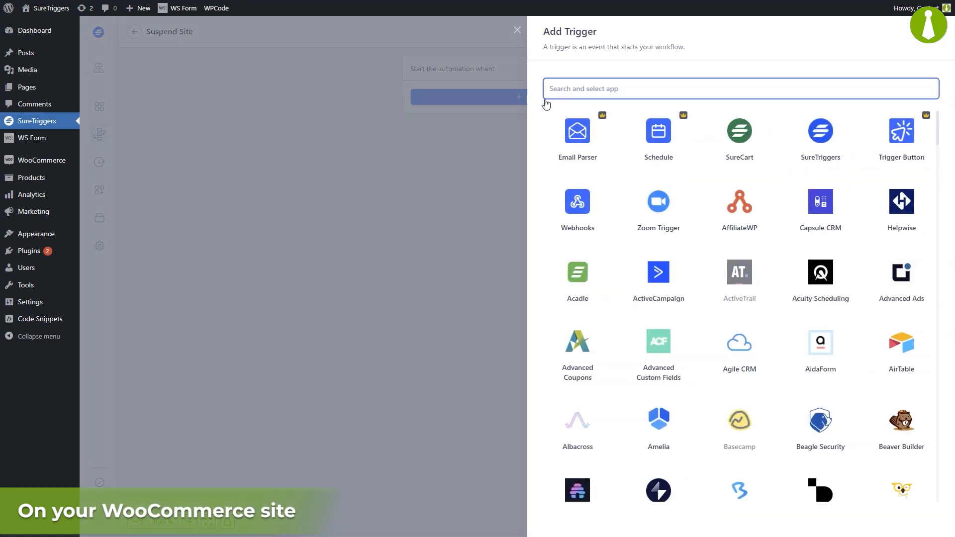
type("woo")
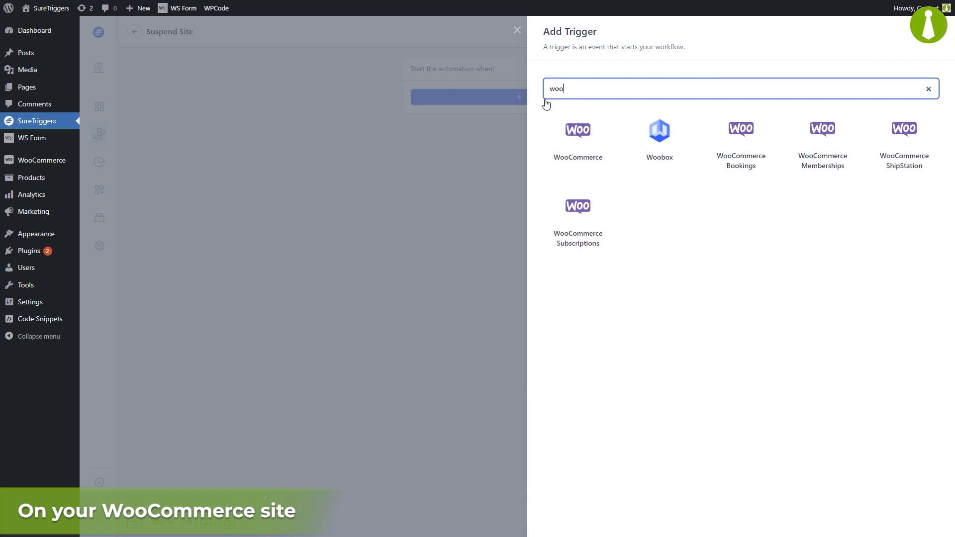
left_click(570, 237)
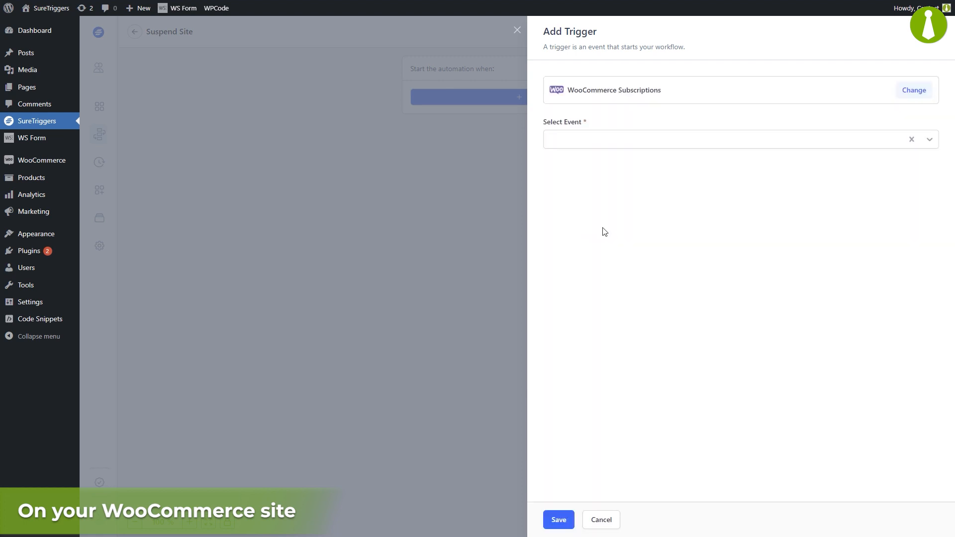
left_click(653, 145)
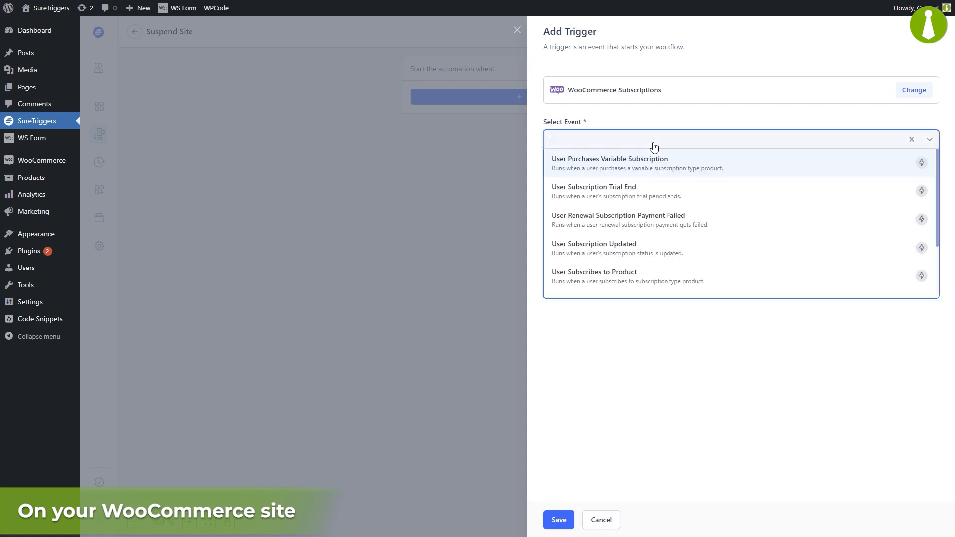
left_click_drag(934, 189, 937, 241)
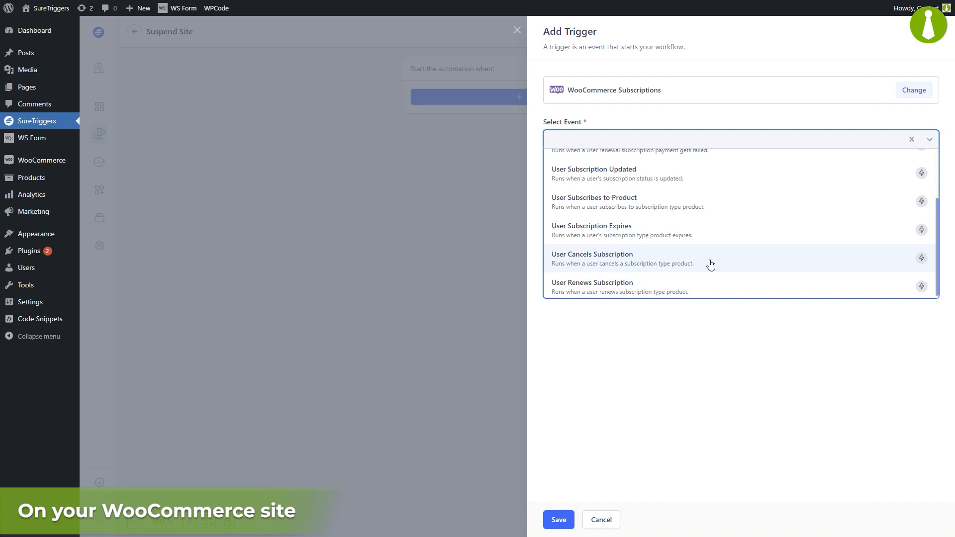
left_click(707, 265)
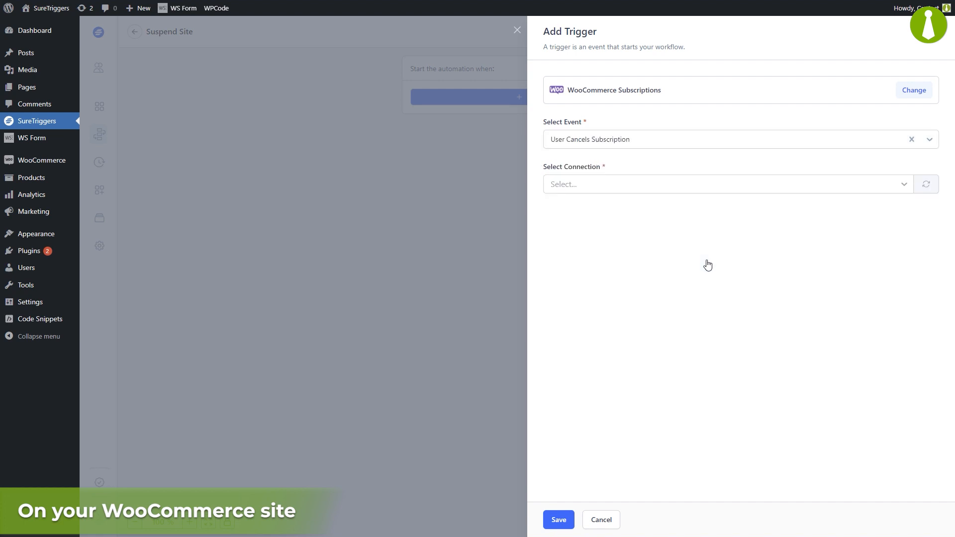
left_click(904, 187)
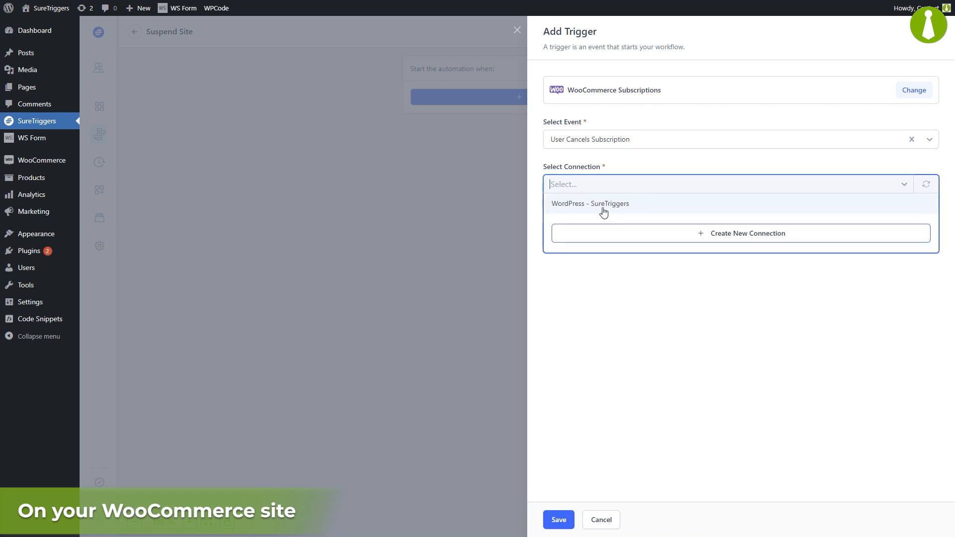
left_click(604, 212)
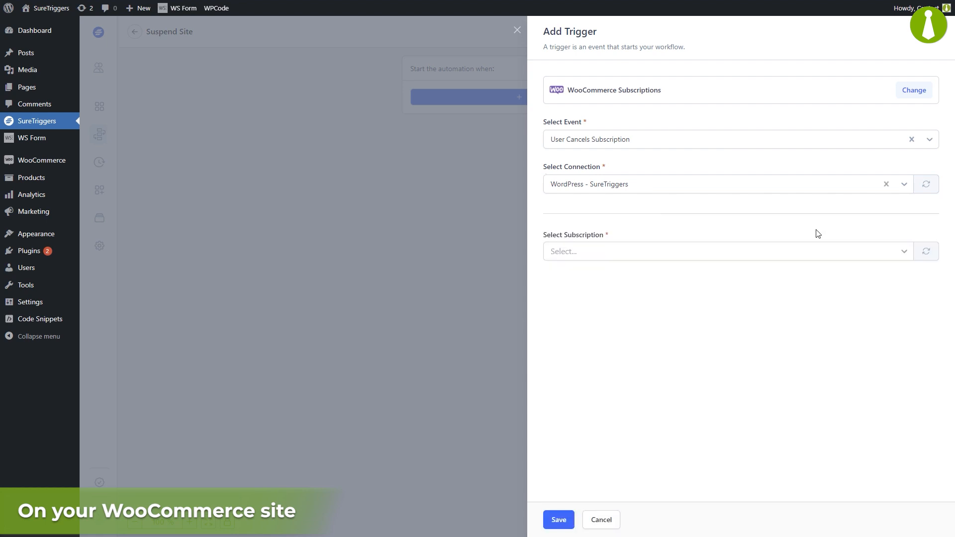
left_click(904, 256)
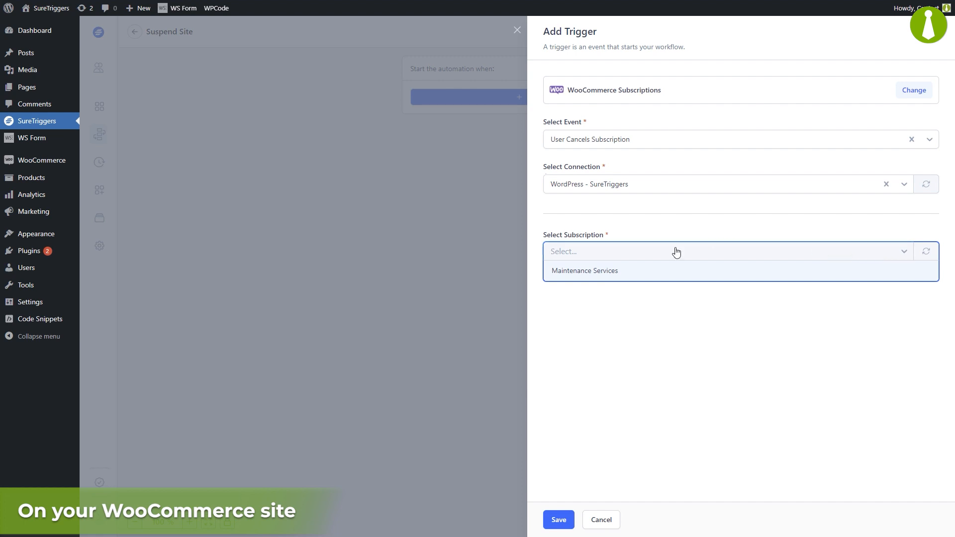
left_click(651, 272)
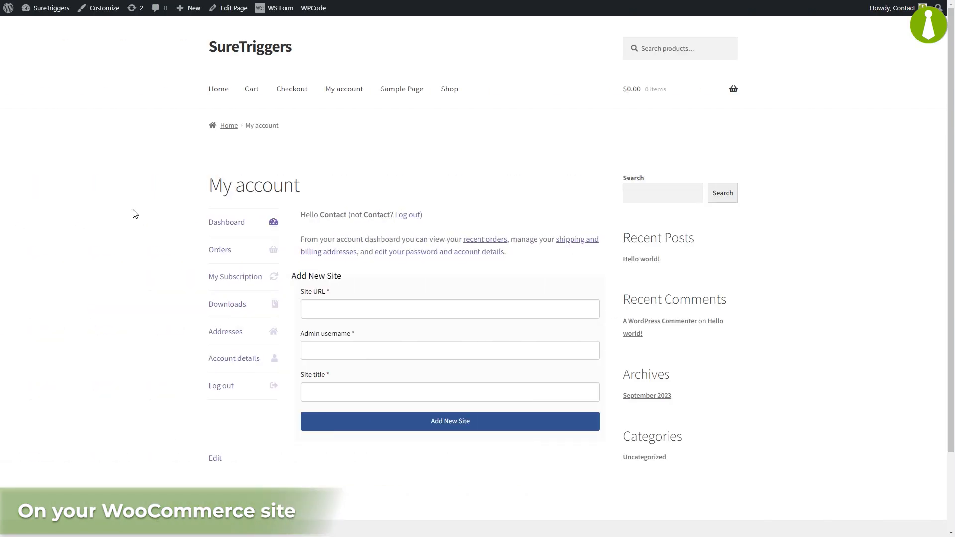
Cancel the customer's subscription #40 from My Subscription and confirm with Cancel Now
left_click(221, 281)
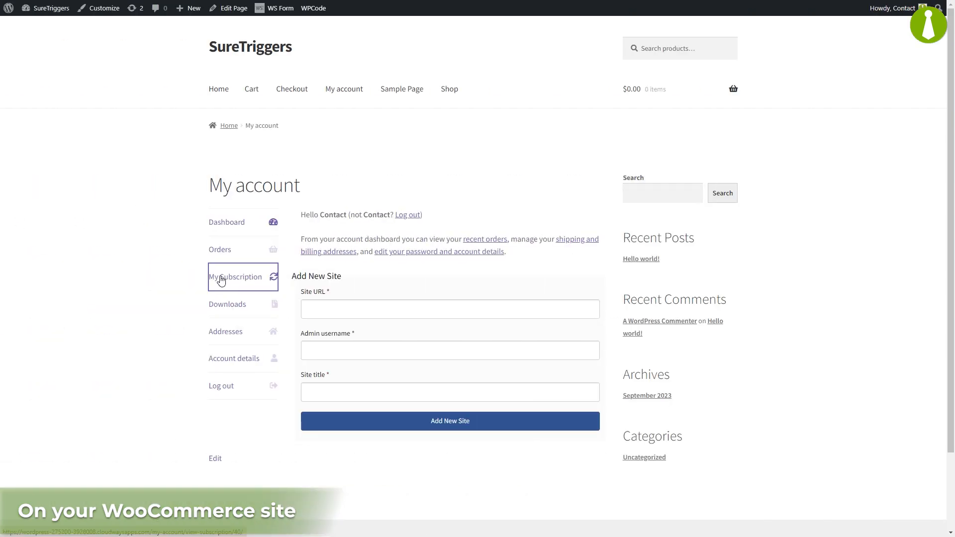
left_click(487, 378)
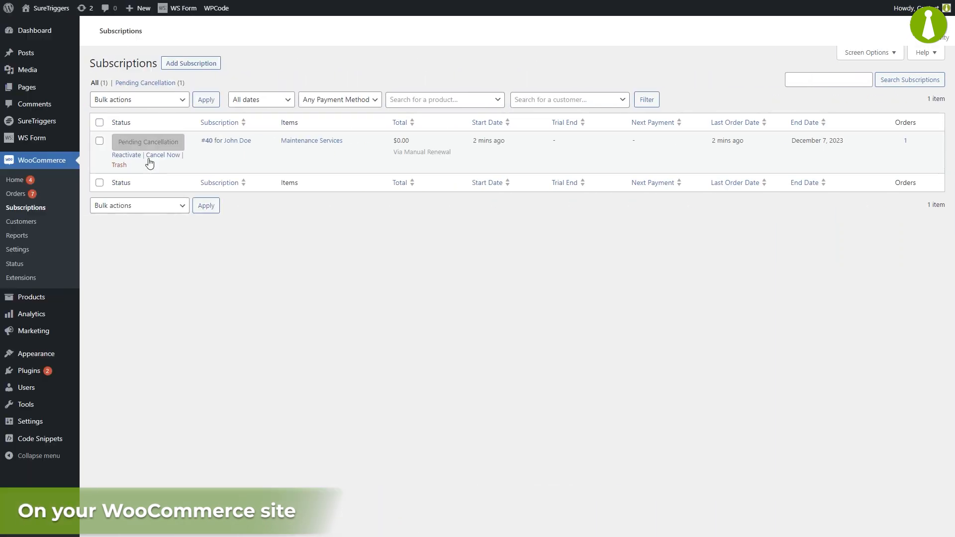
left_click(151, 156)
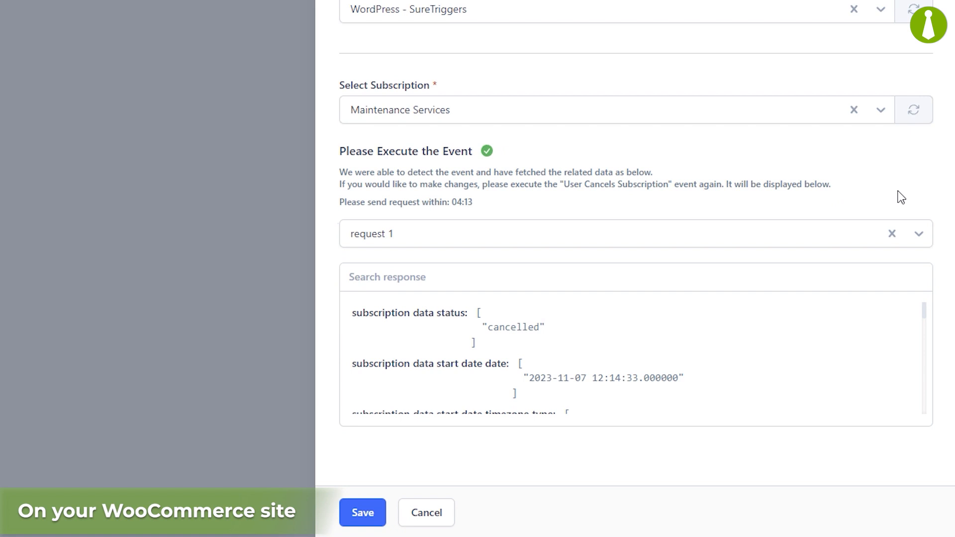
Review the fetched cancellation data and save the trigger to the workflow
left_click_drag(926, 311, 923, 422)
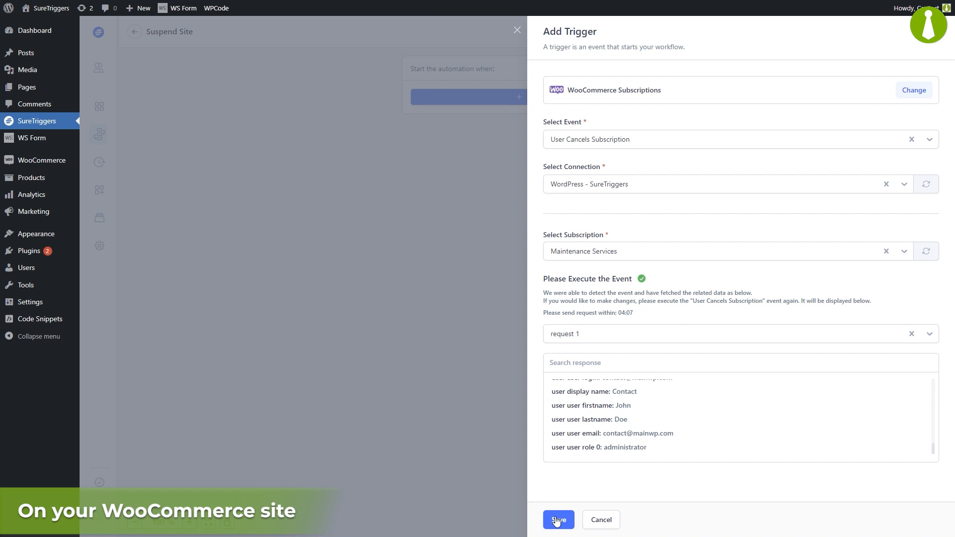
left_click(558, 520)
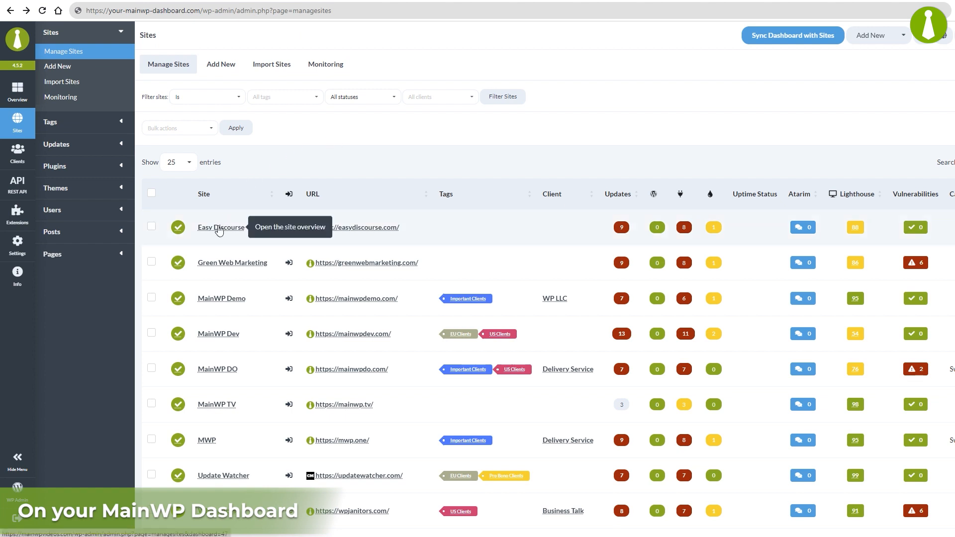
Open the Easy Discourse site overview and select site ID 47 in the address bar
left_click(219, 228)
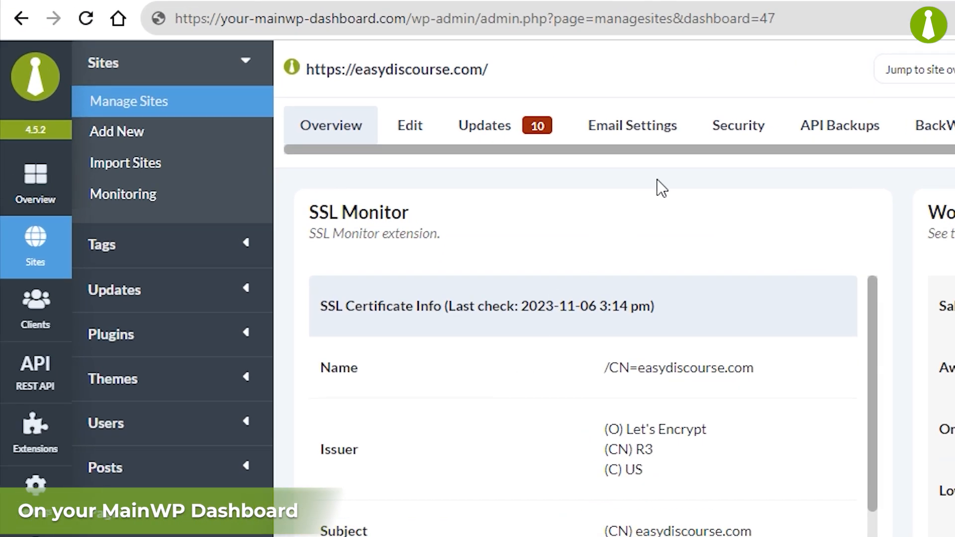
left_click(791, 18)
left_click_drag(760, 18, 787, 20)
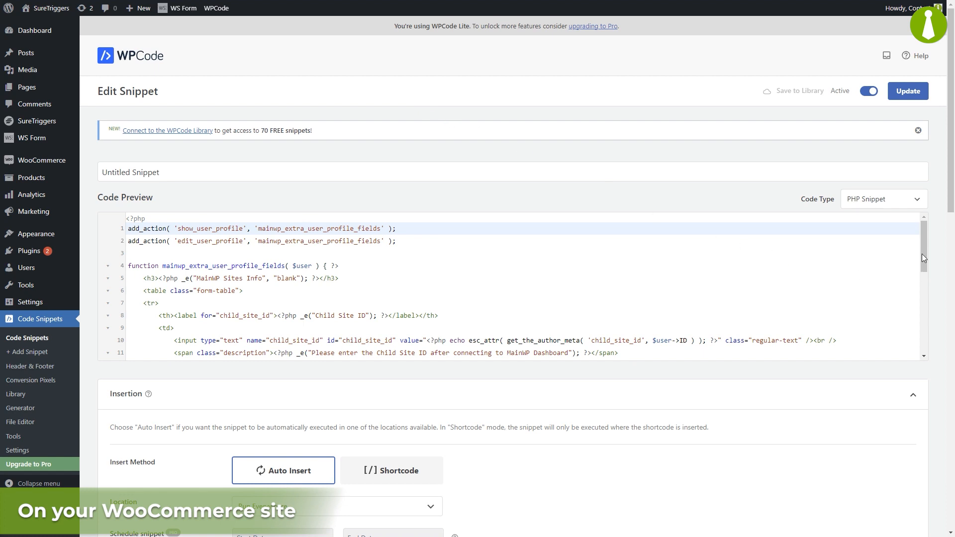
Enter 47 in the profile's Child Site ID field and update the profile
left_click_drag(923, 254, 908, 340)
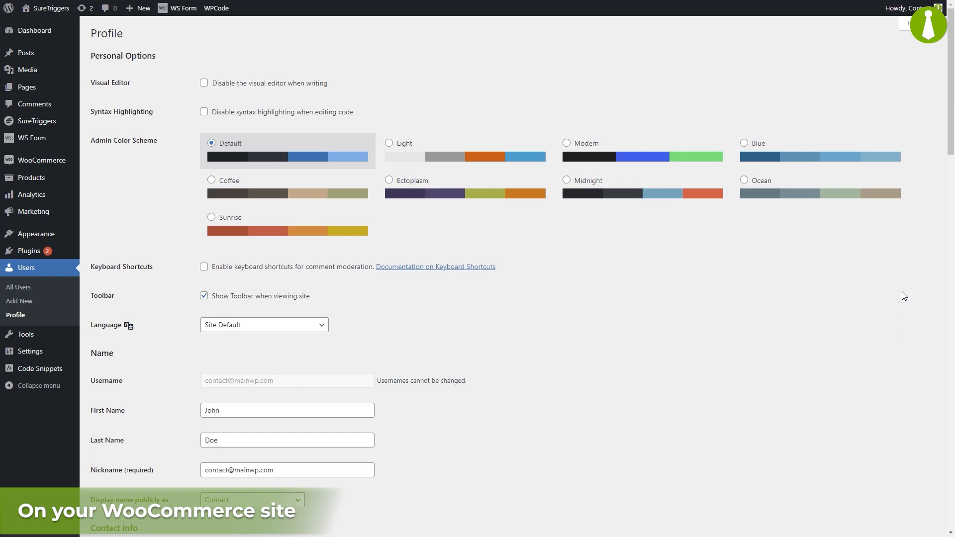
left_click_drag(948, 139, 913, 332)
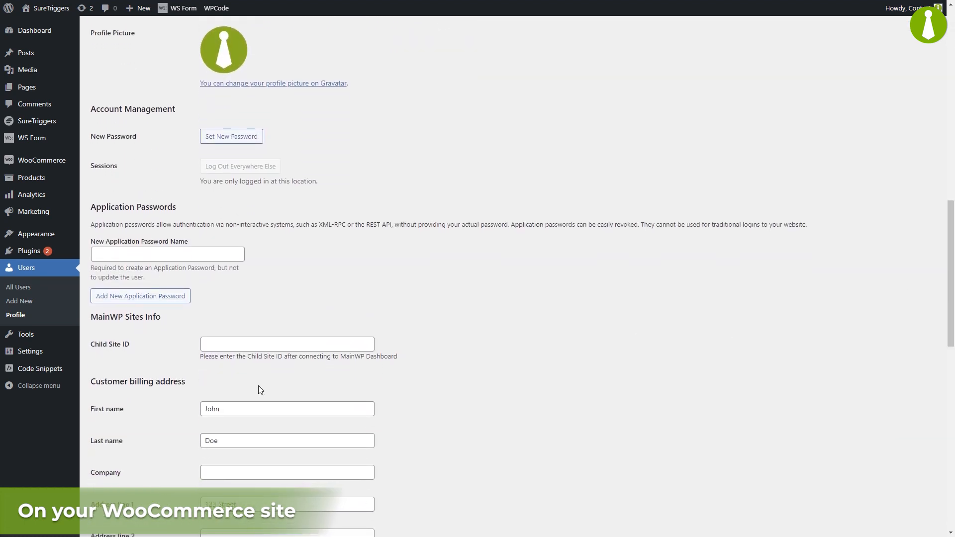
left_click(244, 347)
type("47")
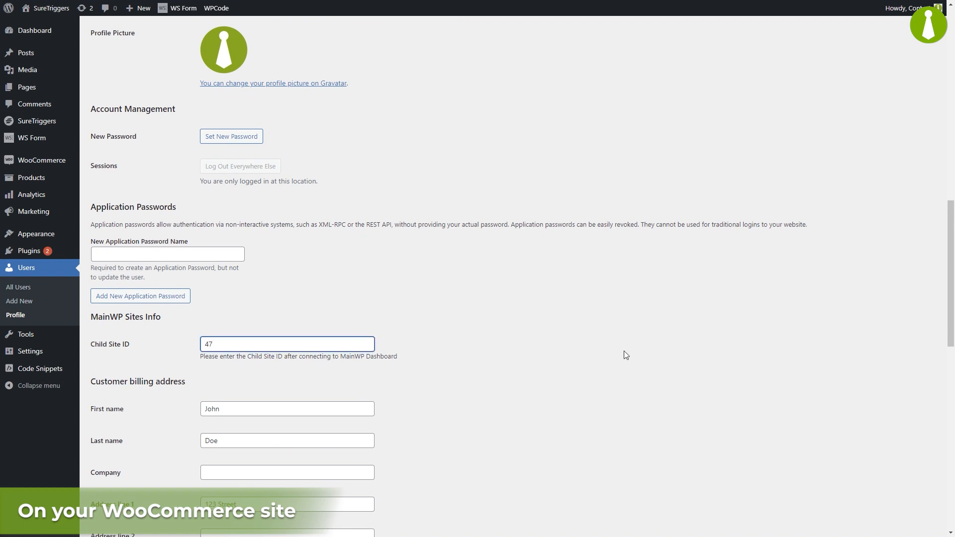
left_click_drag(943, 319, 923, 496)
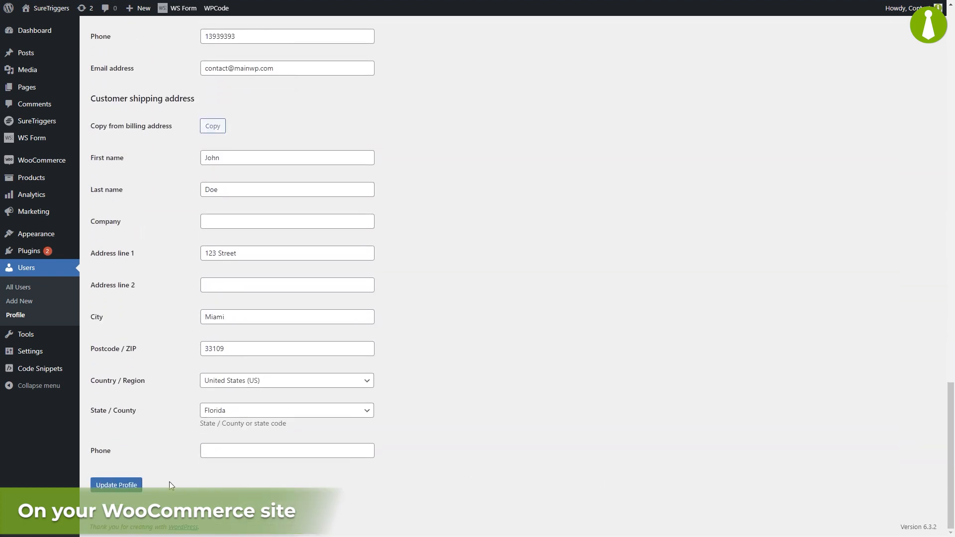
left_click(124, 486)
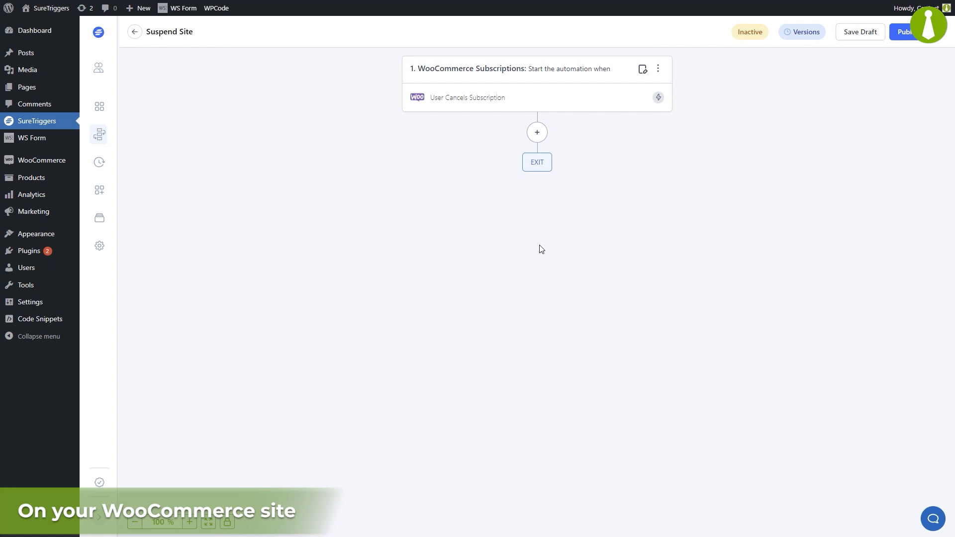
Add a WordPress action after the trigger using Find User Meta and the WordPress - SureTriggers connection
left_click(537, 133)
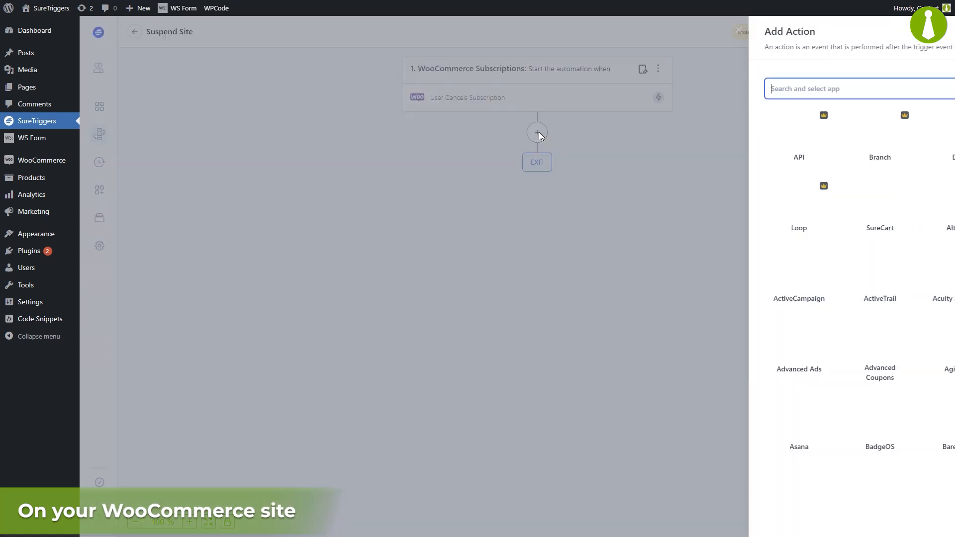
type("word")
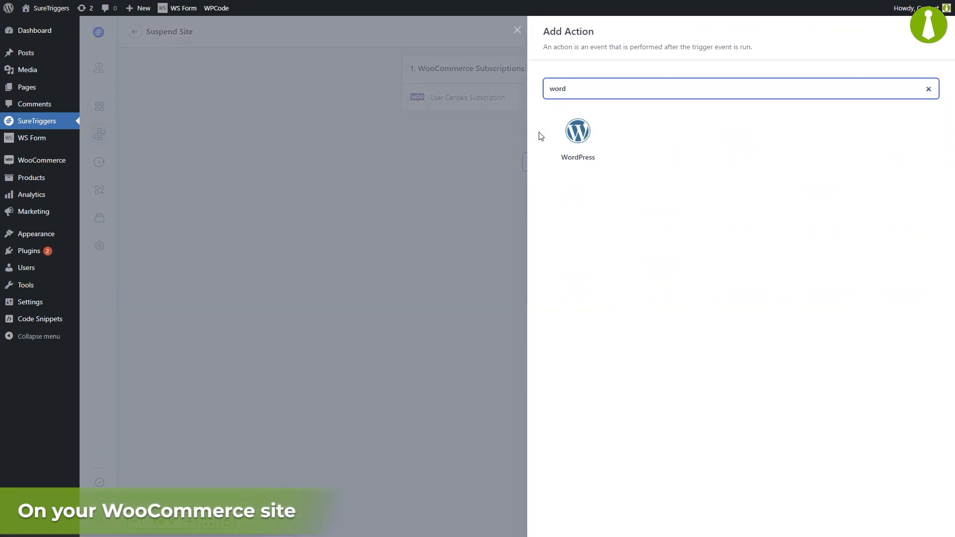
left_click(579, 134)
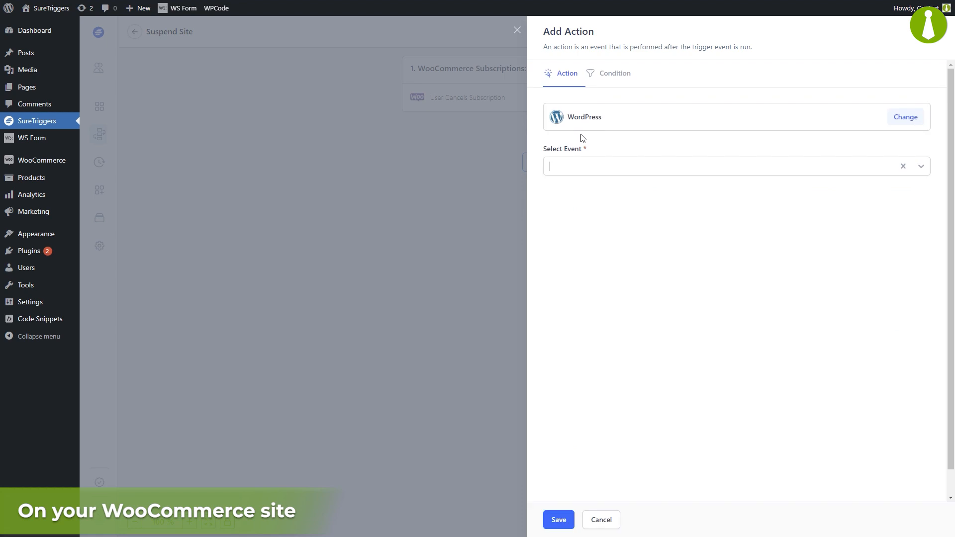
left_click(611, 168)
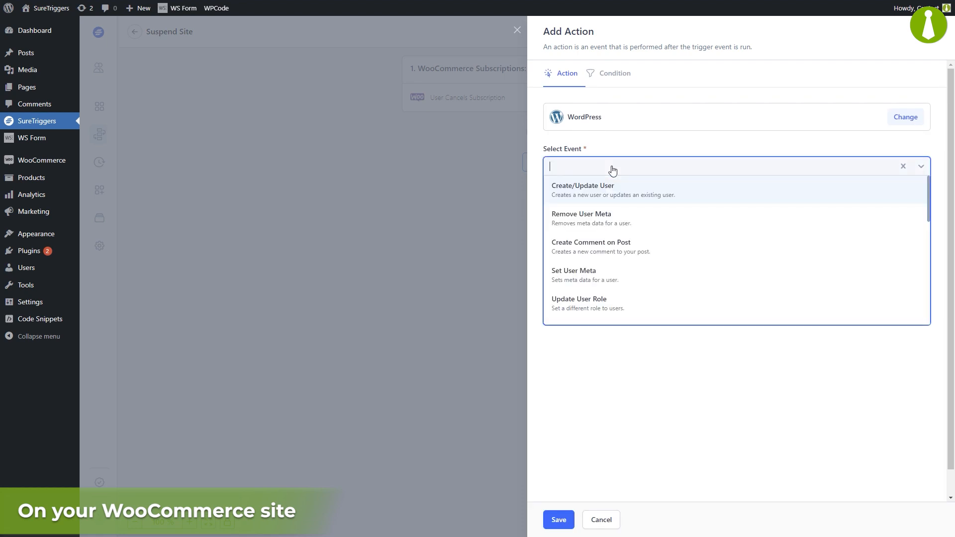
type("find")
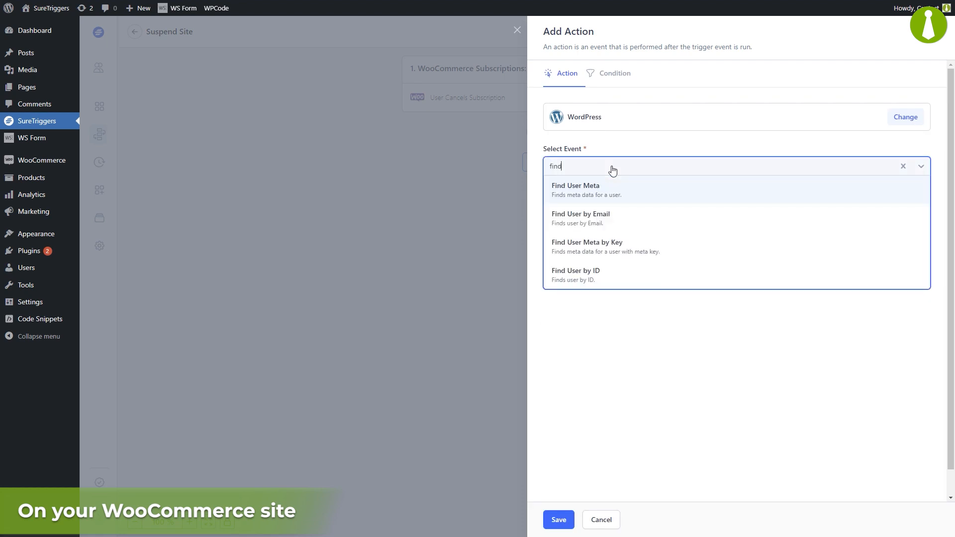
left_click(643, 191)
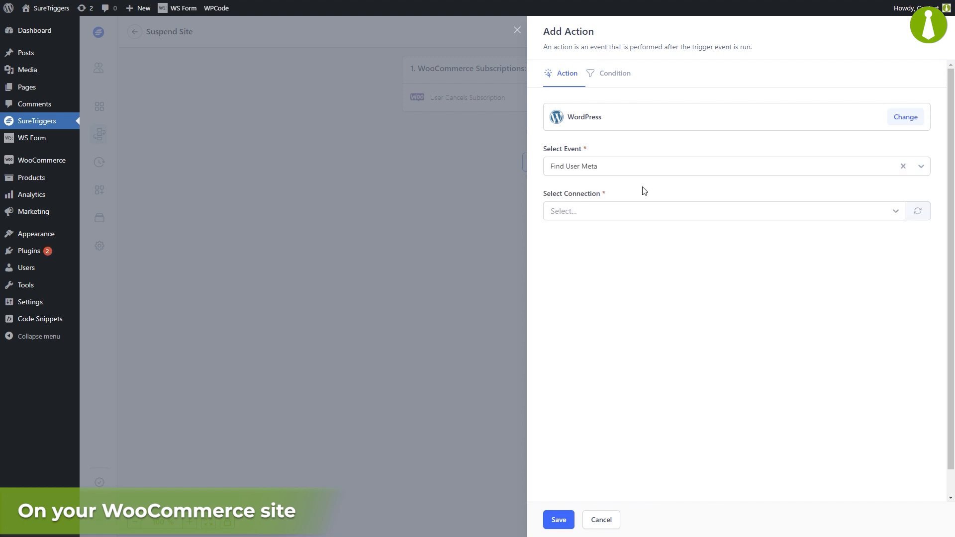
left_click(635, 211)
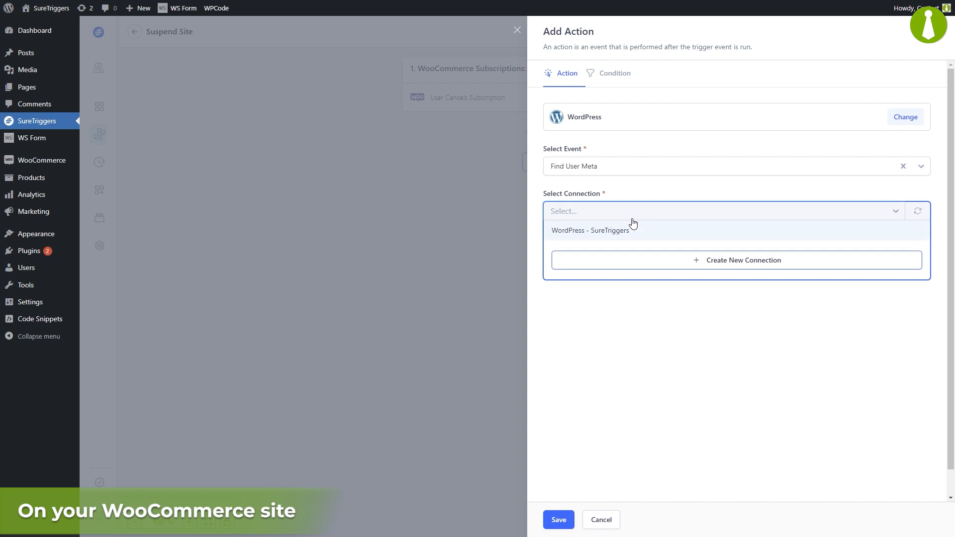
left_click(629, 235)
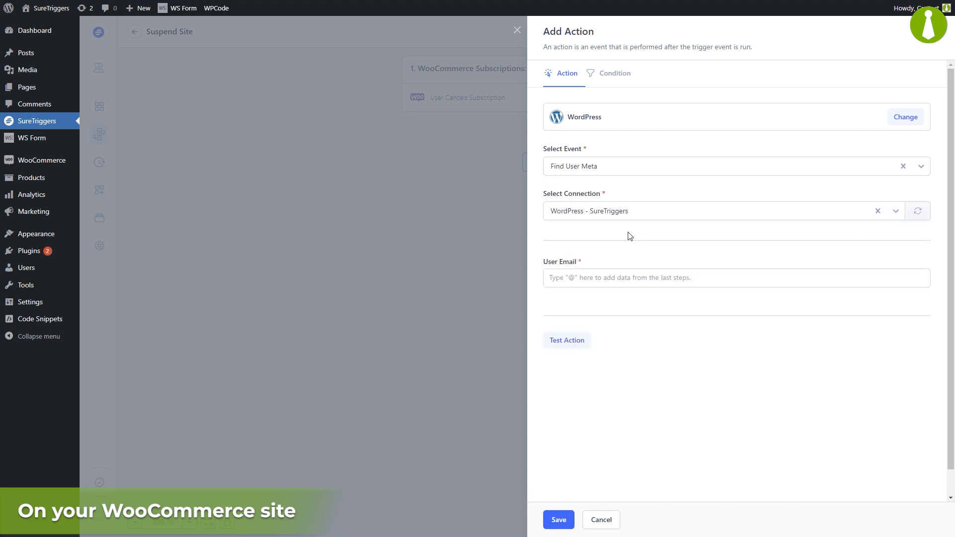
Map the trigger's User User Login into the User Email field
left_click(622, 278)
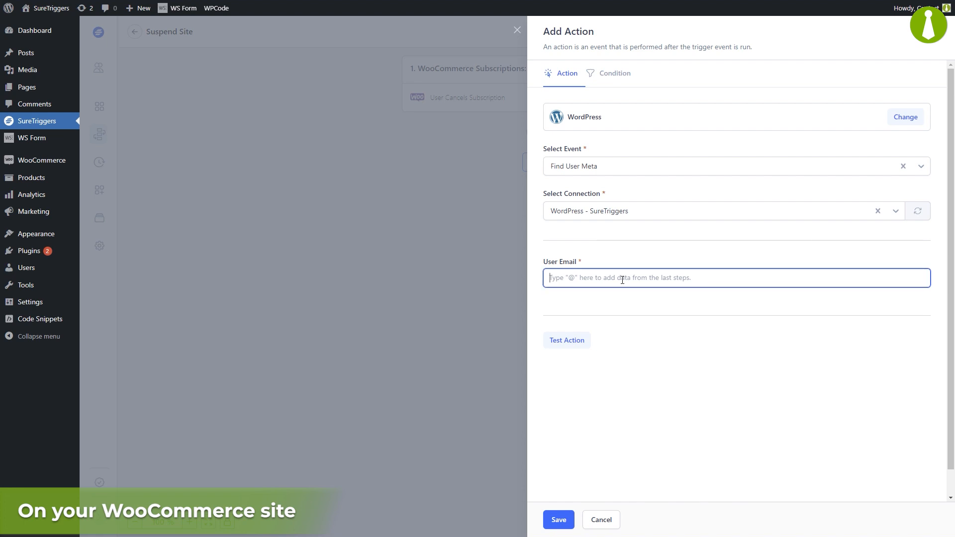
type("@")
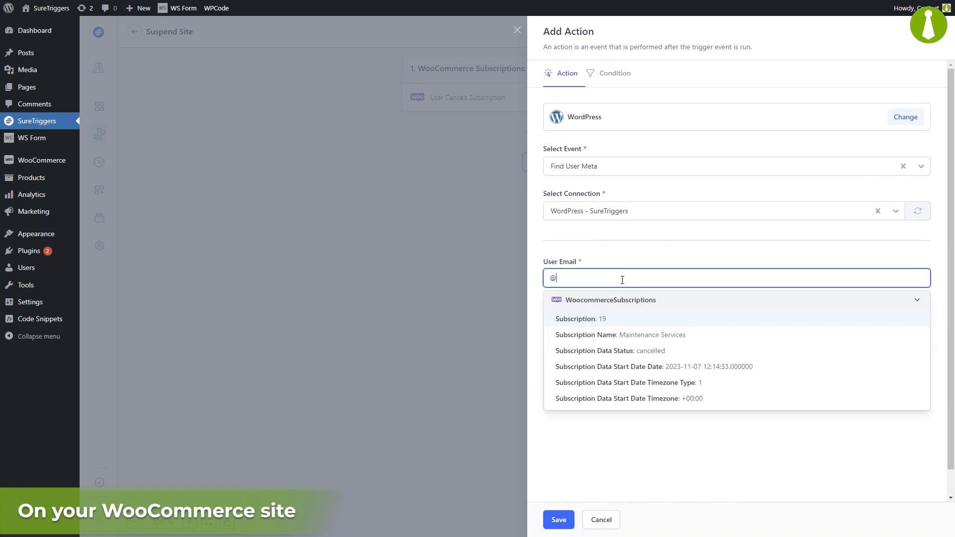
scroll(870, 347, "down", 5)
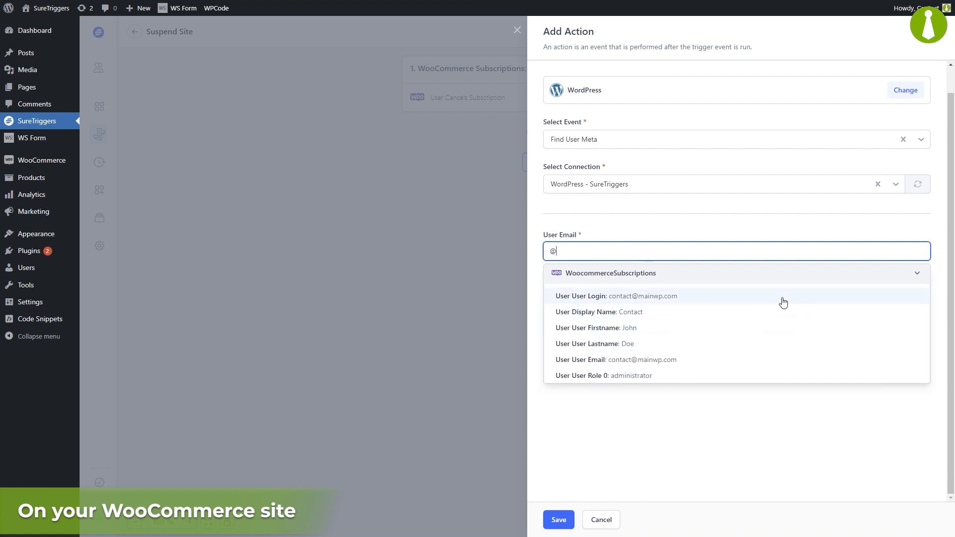
left_click(783, 303)
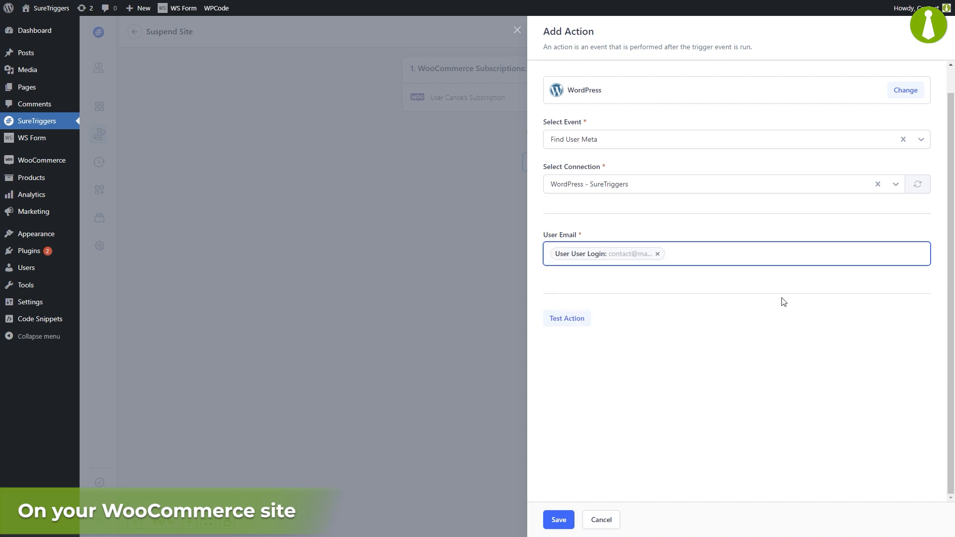
Test the Find User Meta action, confirm child site ID 47, and save the step
left_click(569, 319)
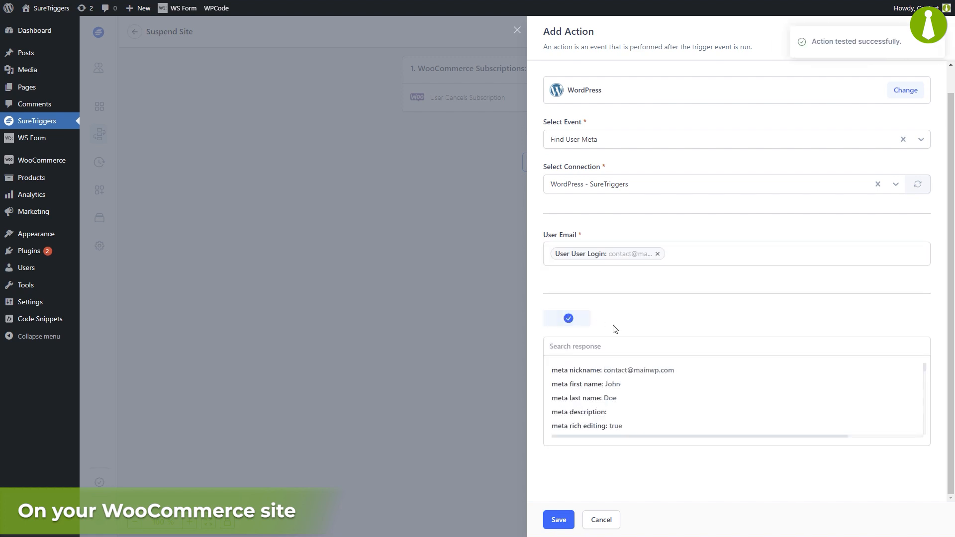
left_click_drag(923, 371, 924, 428)
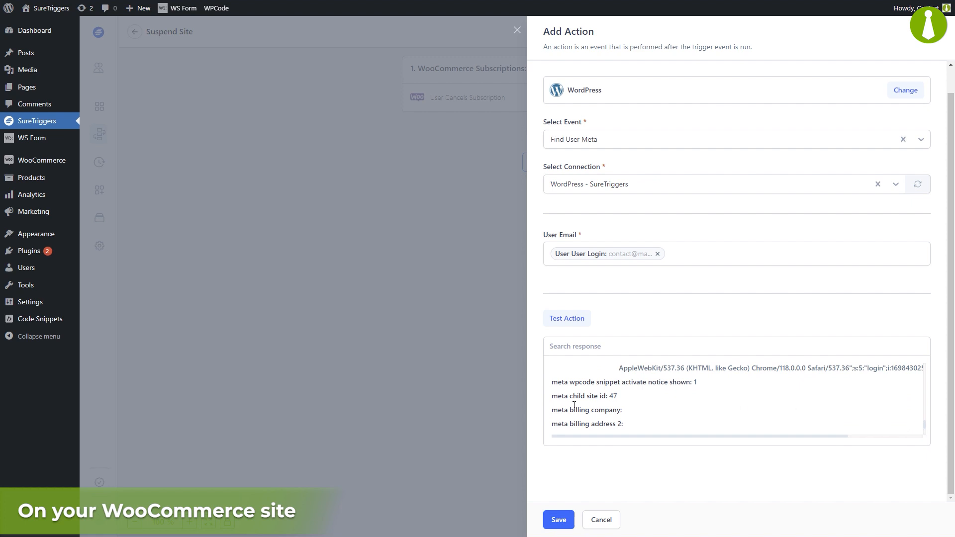
left_click_drag(554, 398, 617, 401)
left_click(622, 402)
left_click(558, 520)
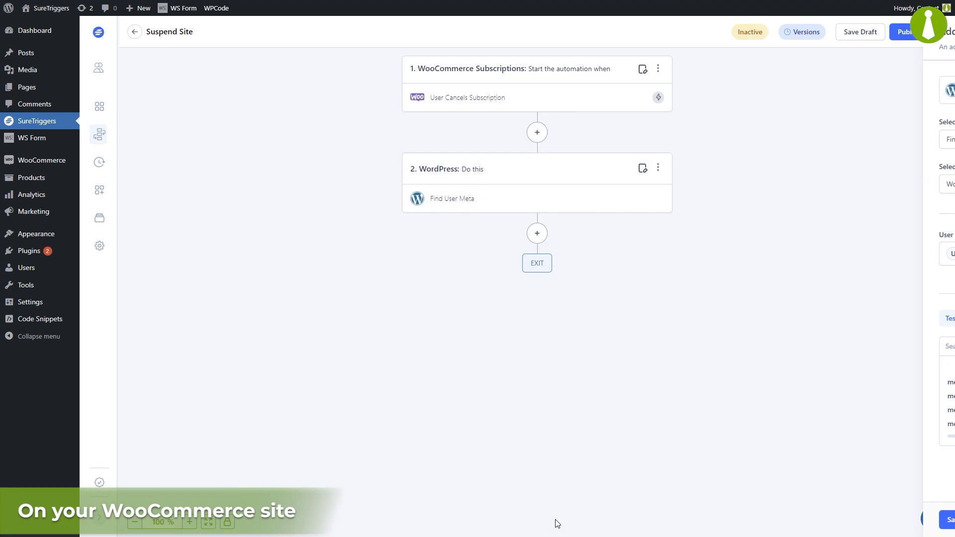
Add a new action step after Find User Meta using the MainWP app
left_click(537, 235)
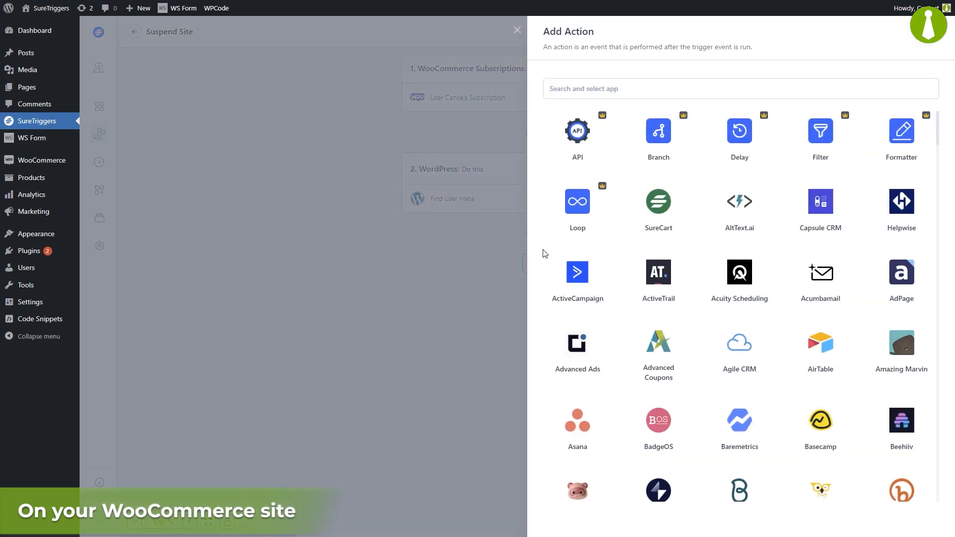
left_click(648, 88)
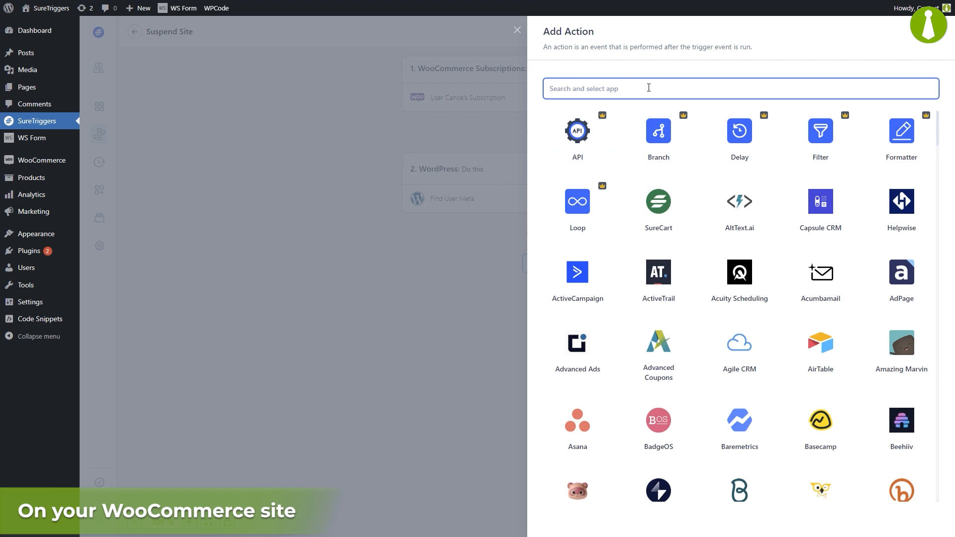
type("mainwp")
left_click(575, 137)
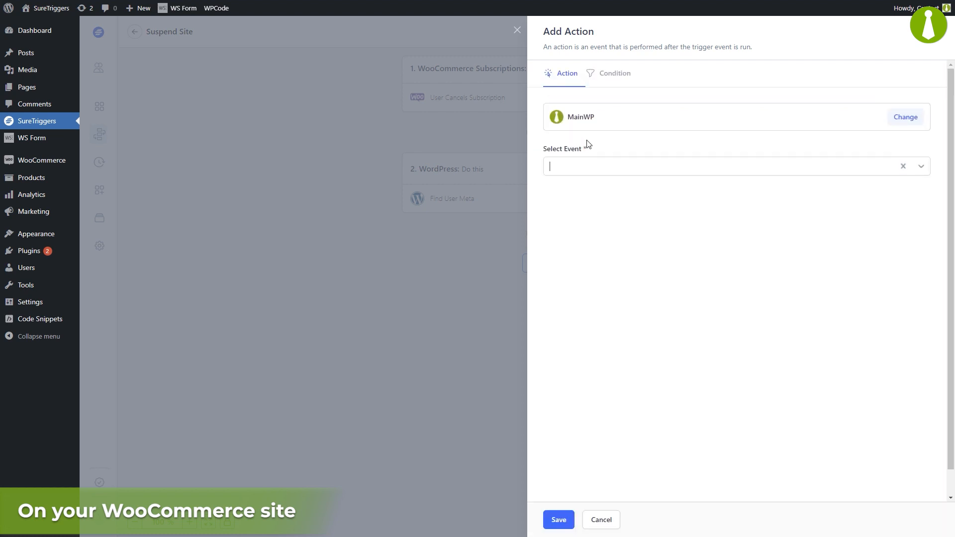
Choose the Suspend Site event and the My MainWP Dashboard connection
left_click(617, 166)
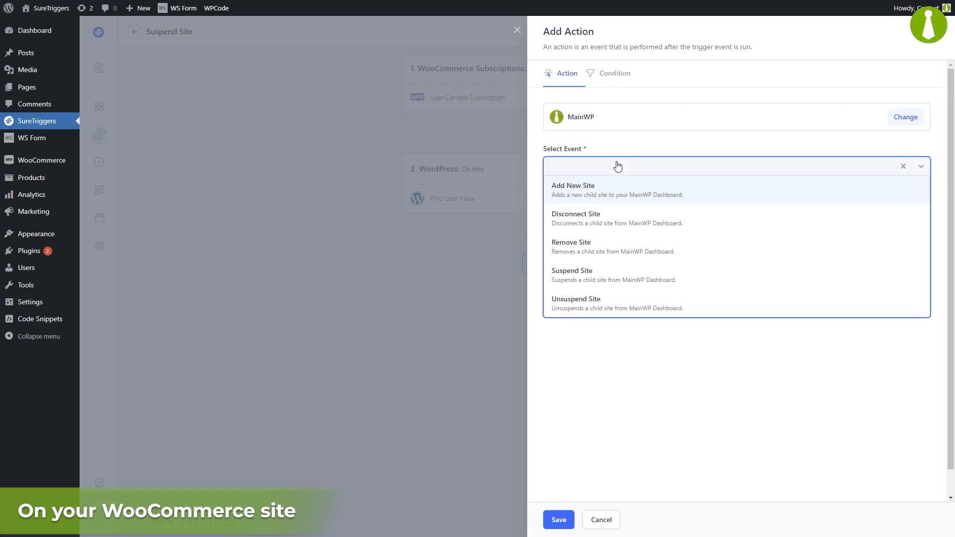
left_click(610, 273)
left_click(611, 214)
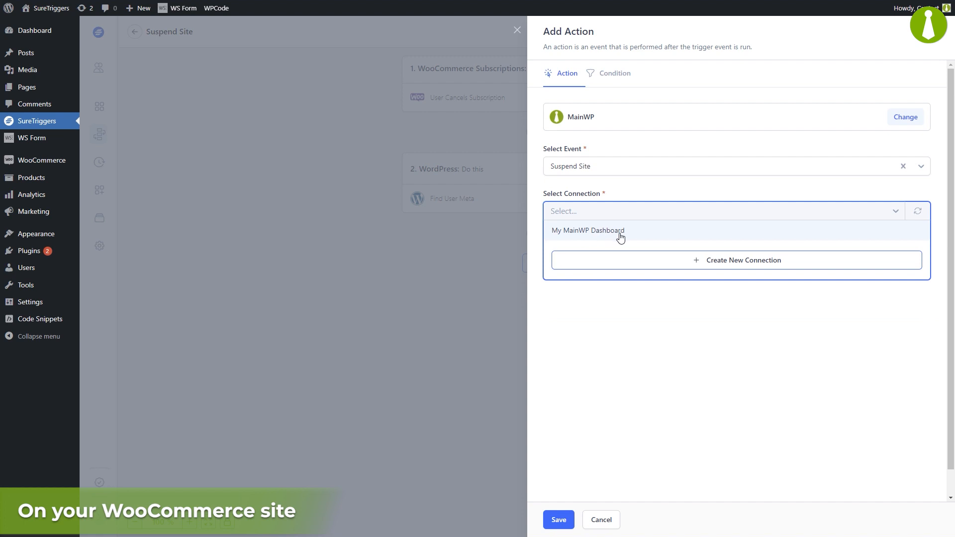
left_click(620, 234)
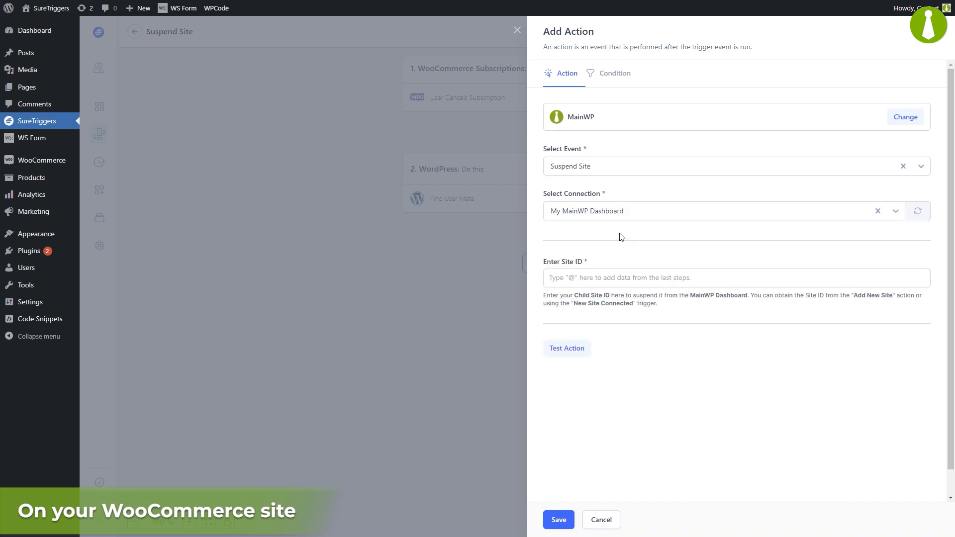
Map the Site ID field to the WordPress step's Meta Child Site Id value (47)
left_click(609, 280)
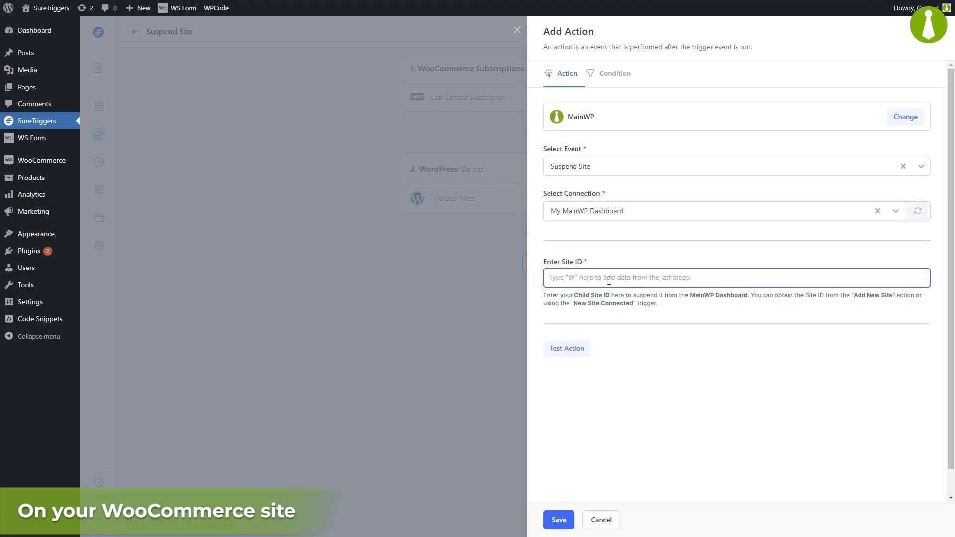
type("@")
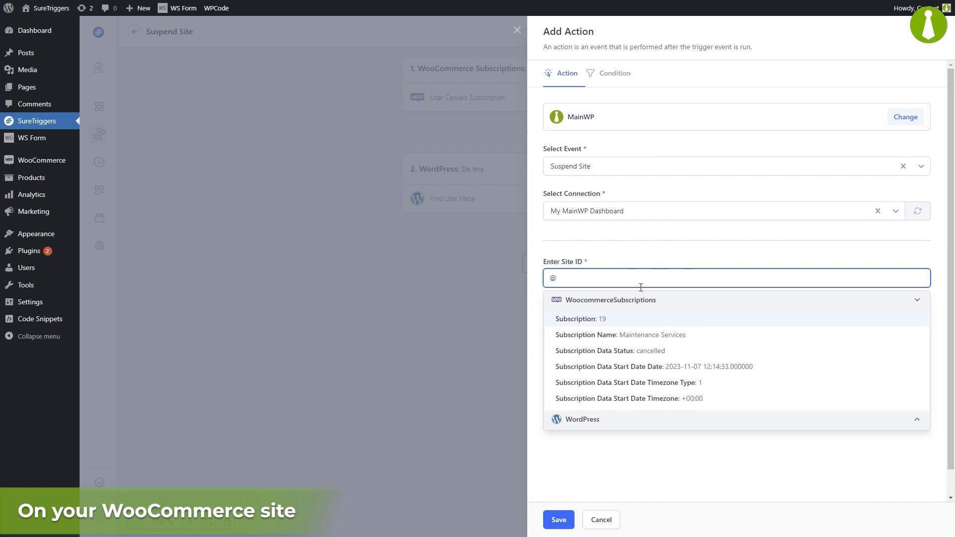
scroll(885, 385, "down", 5)
left_click(872, 419)
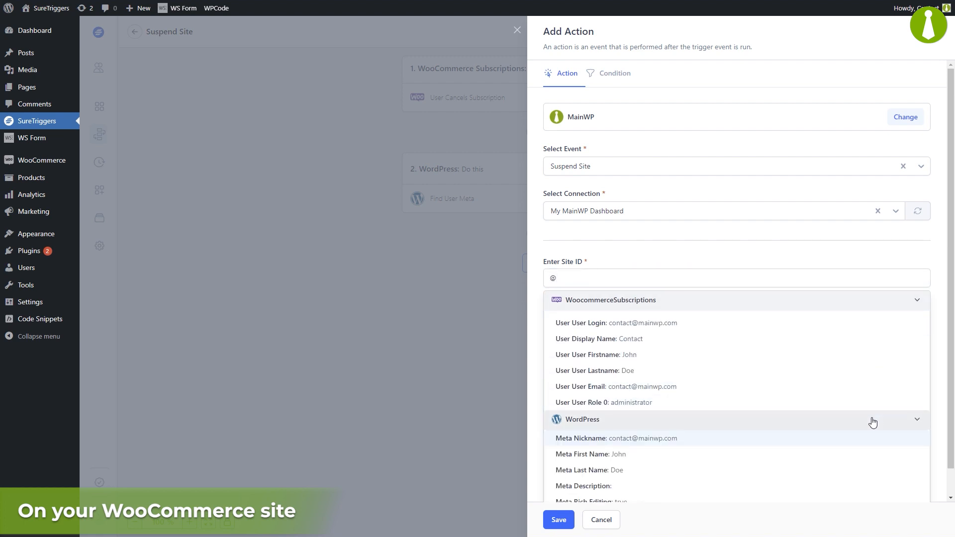
scroll(863, 420, "down", 5)
scroll(858, 435, "down", 10)
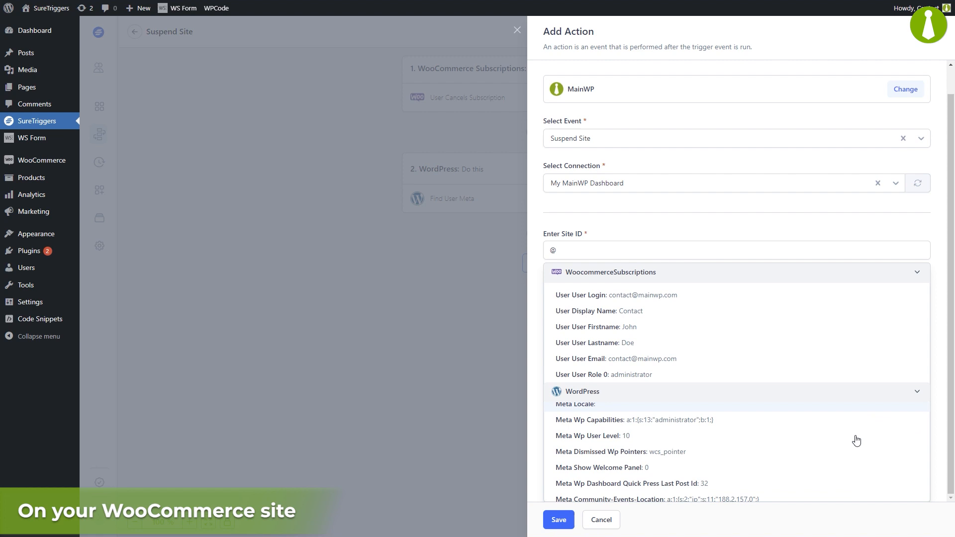
scroll(854, 443, "down", 3)
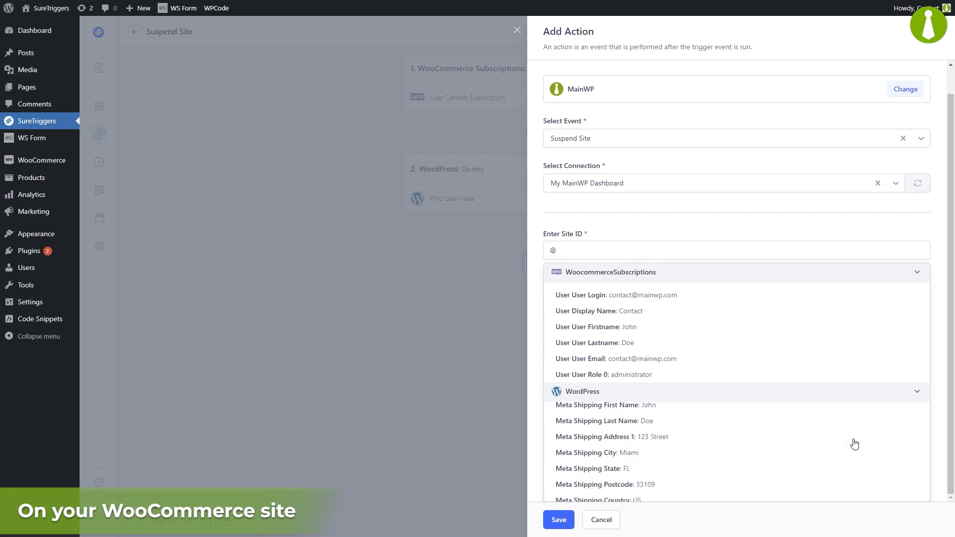
scroll(854, 444, "down", 3)
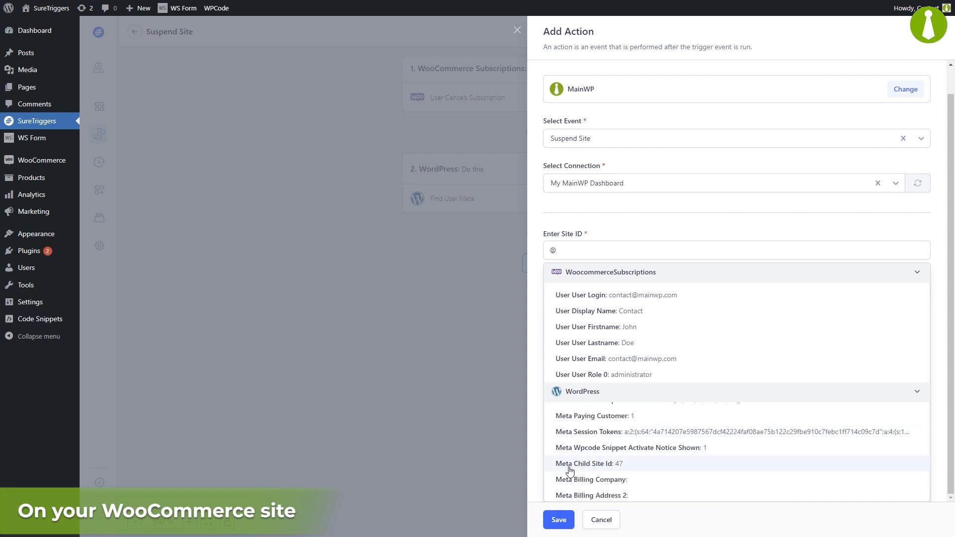
left_click(664, 469)
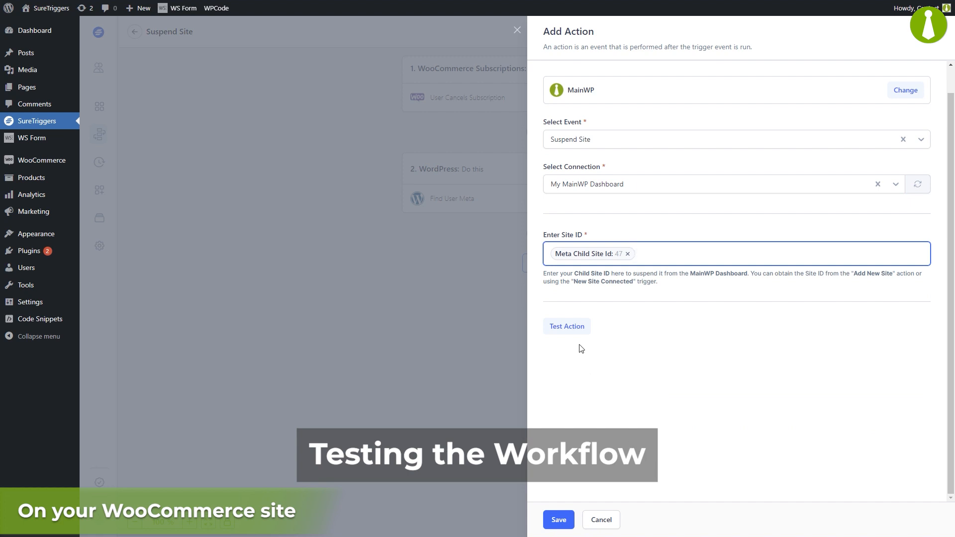
Test the Suspend Site action, confirm 'Site updated successfully', and save it as step 3
left_click(578, 327)
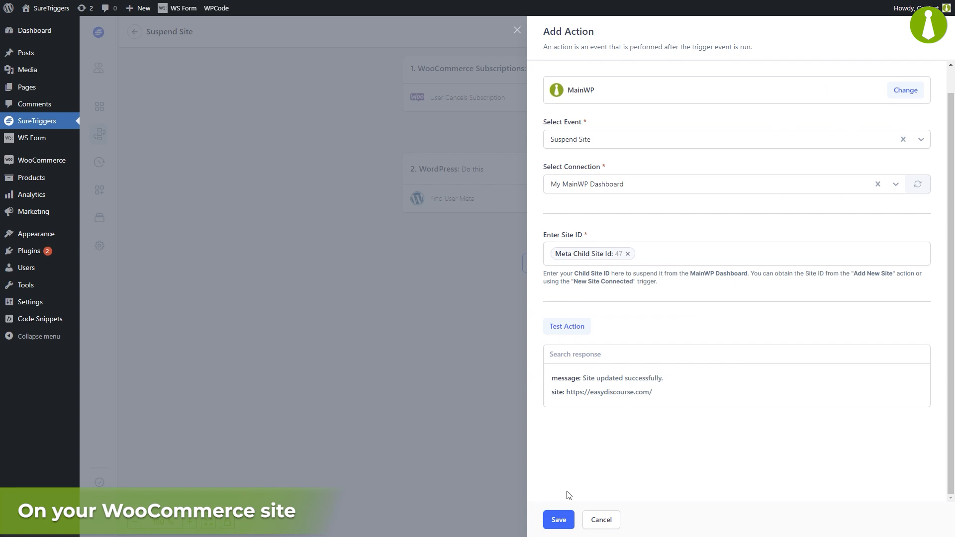
left_click(559, 519)
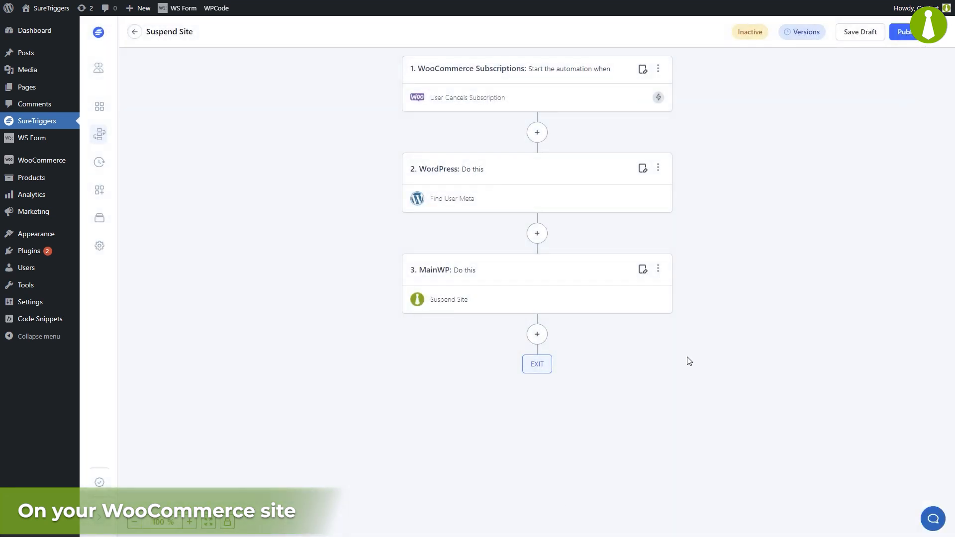
Publish the three-step 'Suspend Site' workflow to make it Active
left_click(910, 37)
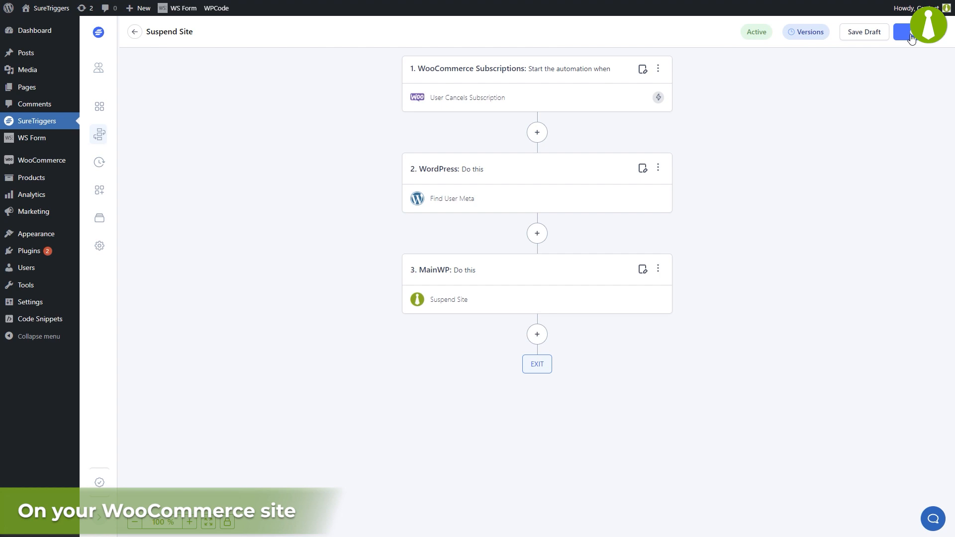